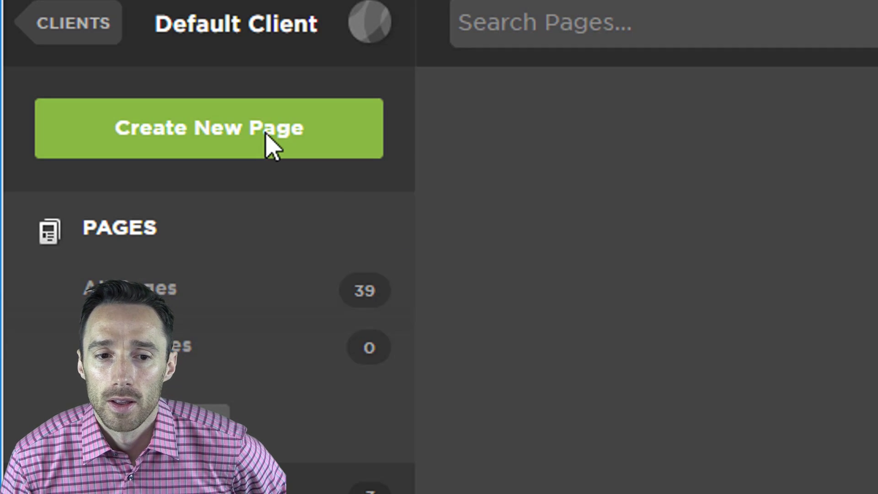
# Create a page from the Yowza Digital template and add an empty Javascript 1 to it.
pyautogui.click(271, 144)
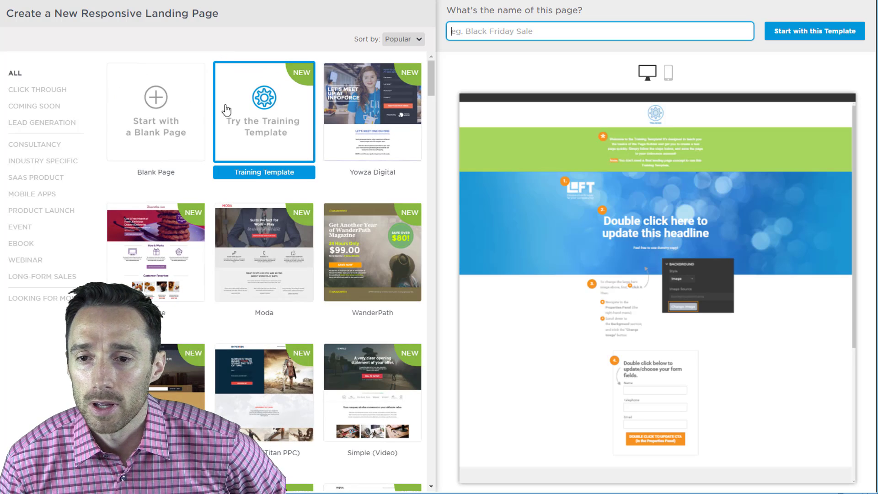
pyautogui.click(374, 141)
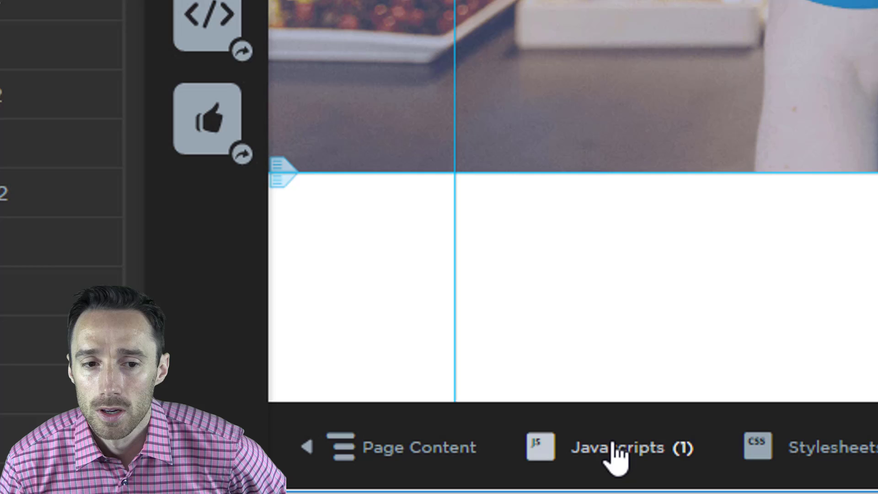
pyautogui.click(618, 449)
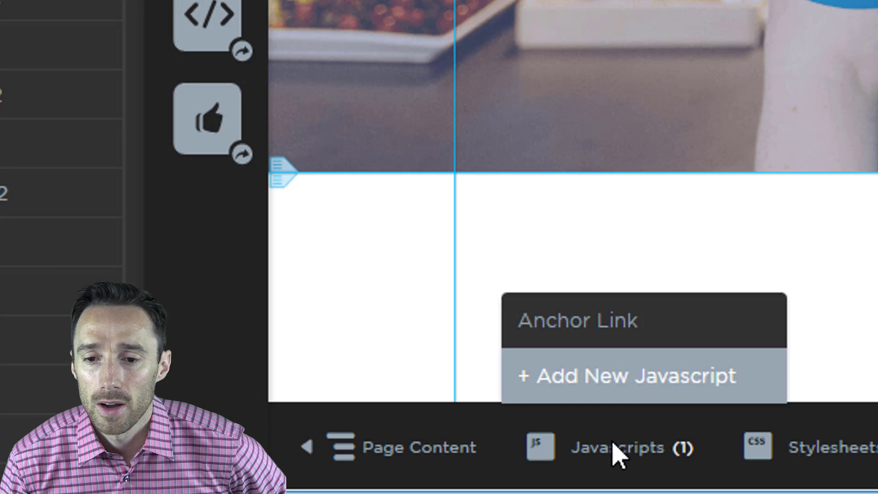
pyautogui.click(648, 385)
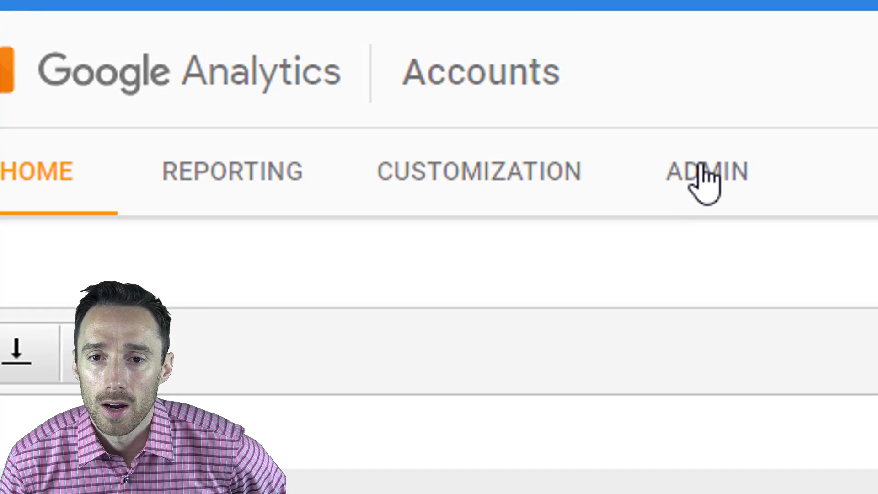
# Copy the jordanarsenault.com property's full tracking script from Admin > Tracking Code.
pyautogui.click(706, 175)
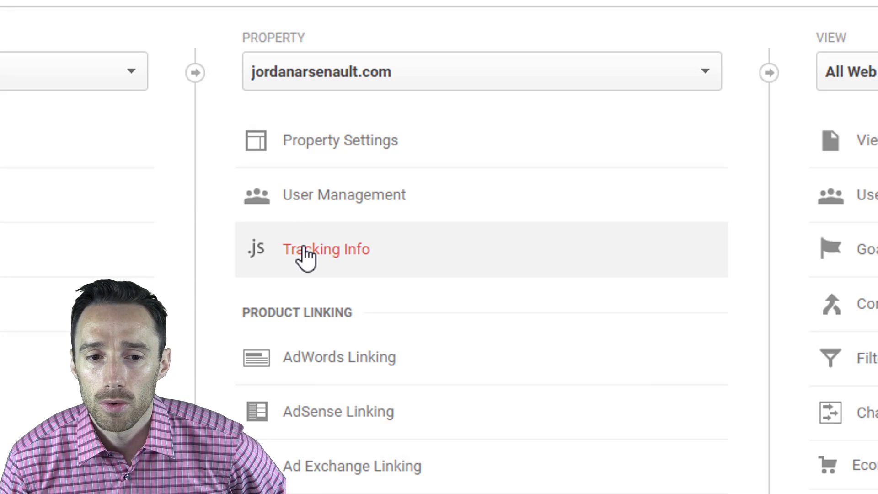
pyautogui.click(309, 250)
pyautogui.click(333, 289)
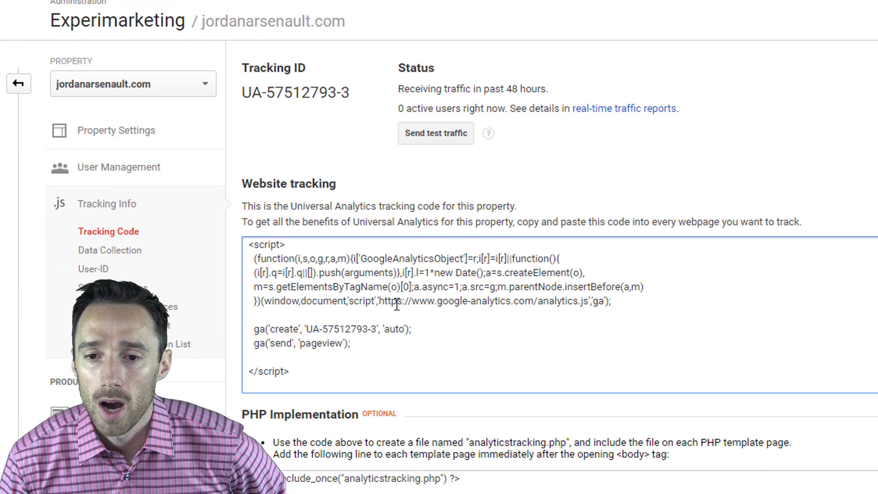
pyautogui.click(392, 289)
pyautogui.rightClick(392, 289)
pyautogui.click(425, 298)
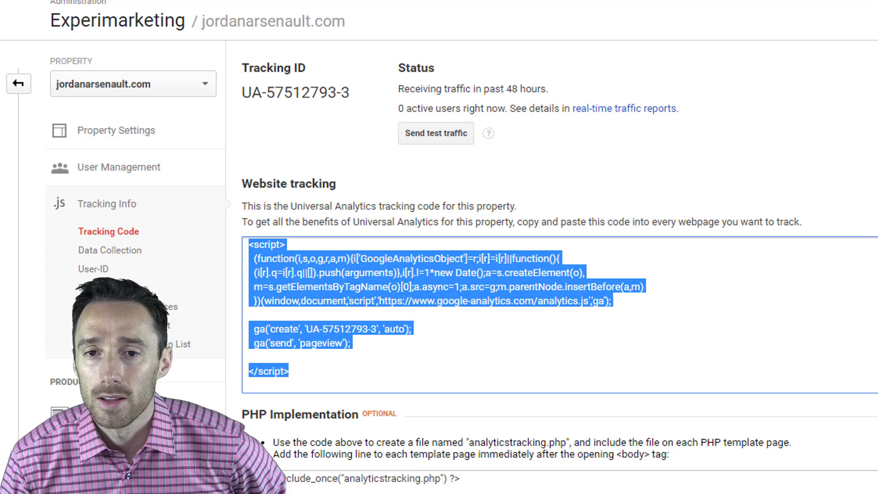
# Paste the tracking code into the script, name it Google Analytics and place it in the Head.
pyautogui.hotkey('ctrl', 'Tab')
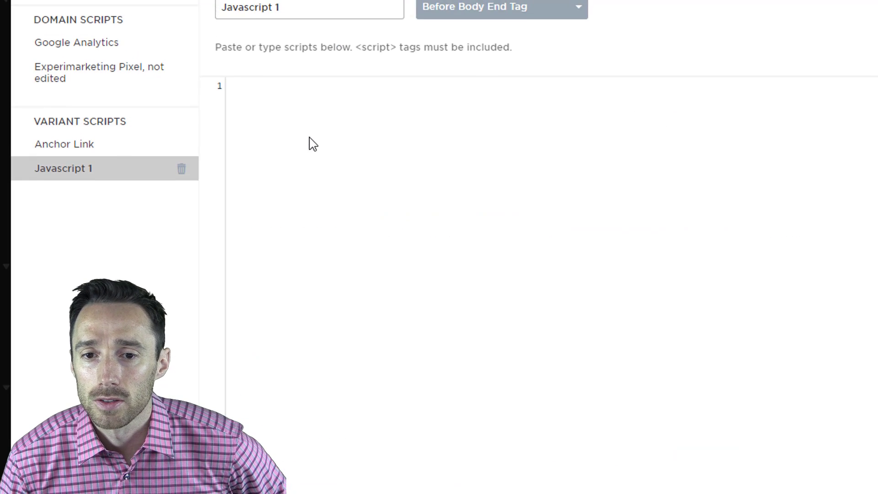
pyautogui.scroll(2, 307, 144)
pyautogui.rightClick(302, 165)
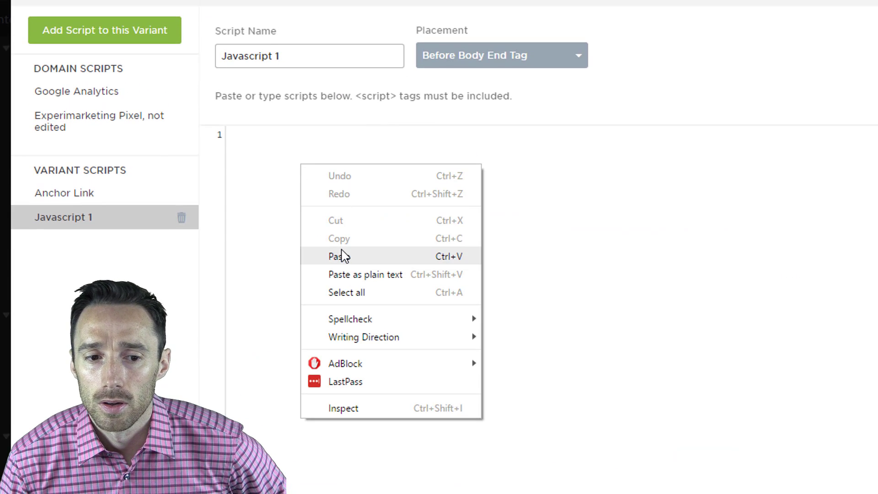
pyautogui.click(344, 257)
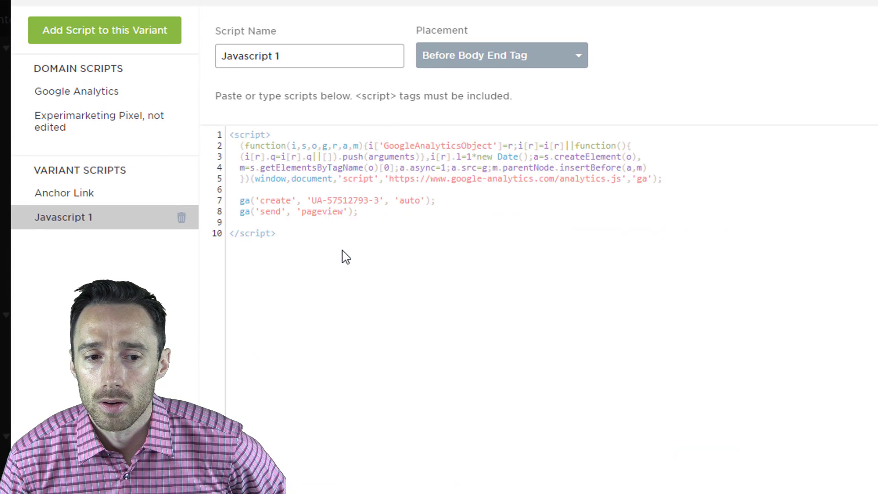
pyautogui.doubleClick(367, 56)
pyautogui.write('G')
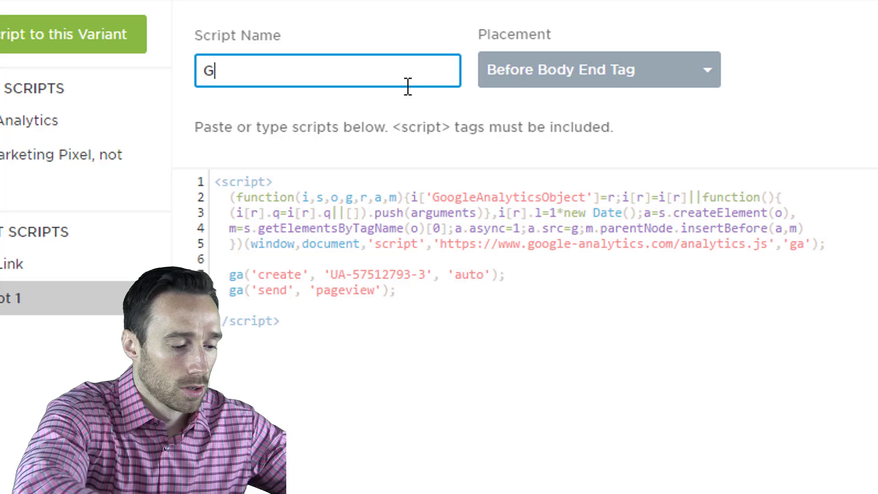
pyautogui.write('oogle Analytics')
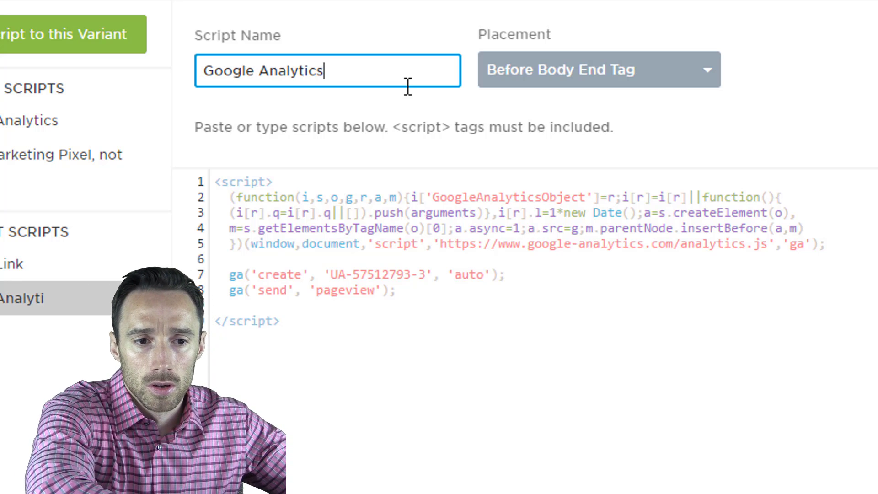
pyautogui.click(562, 70)
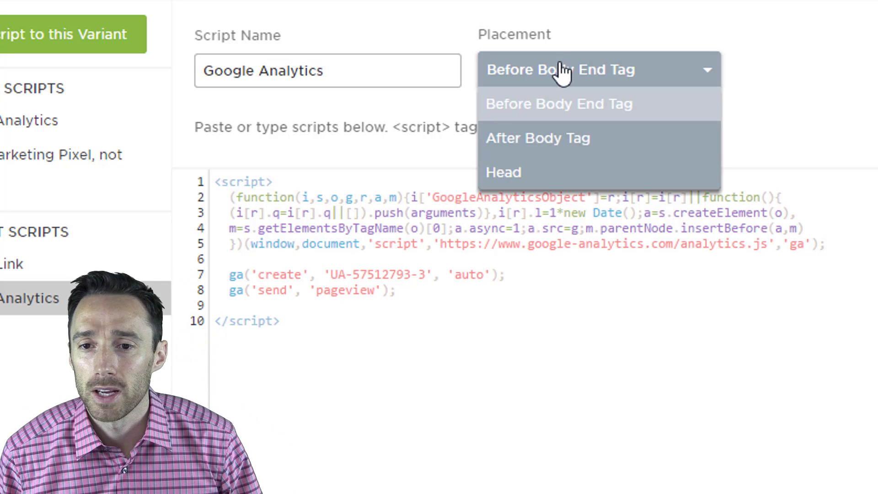
pyautogui.click(551, 173)
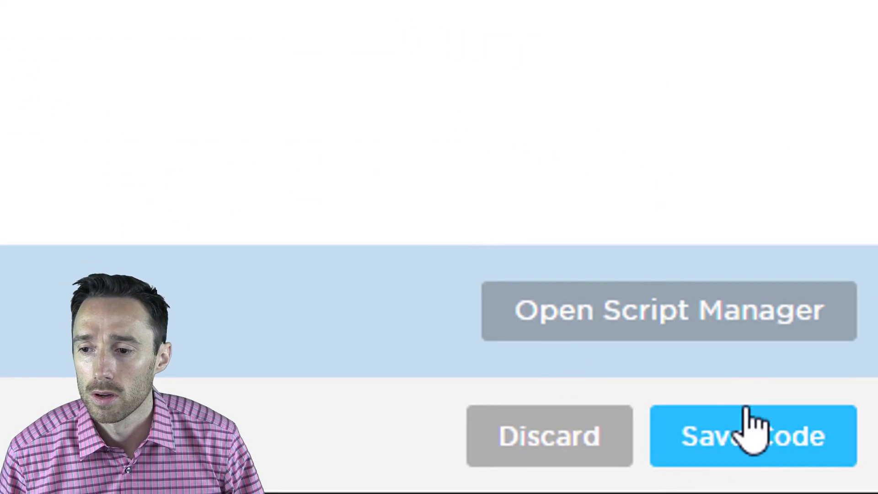
# Save the page script and start a new script on the Form Confirmation Dialog page.
pyautogui.click(753, 425)
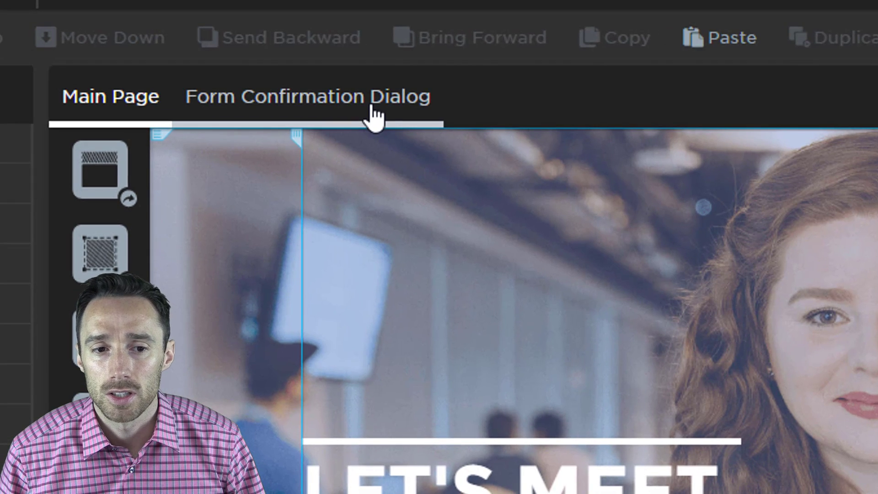
pyautogui.click(374, 113)
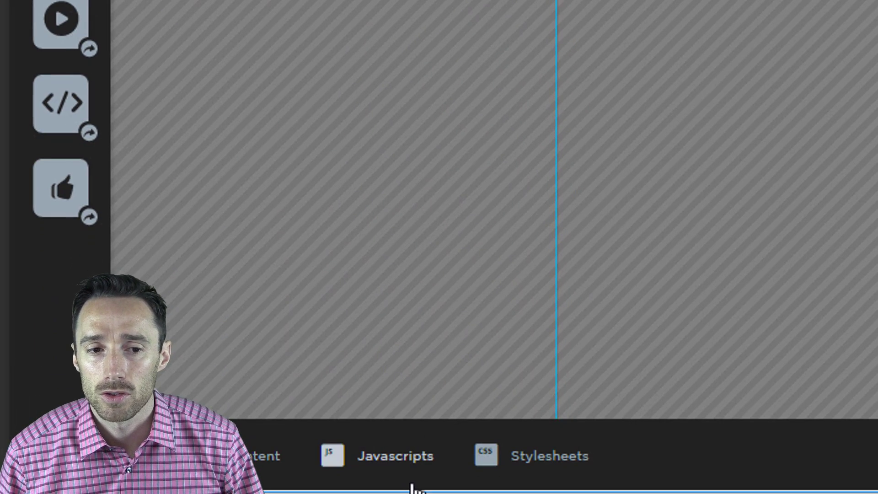
pyautogui.click(412, 467)
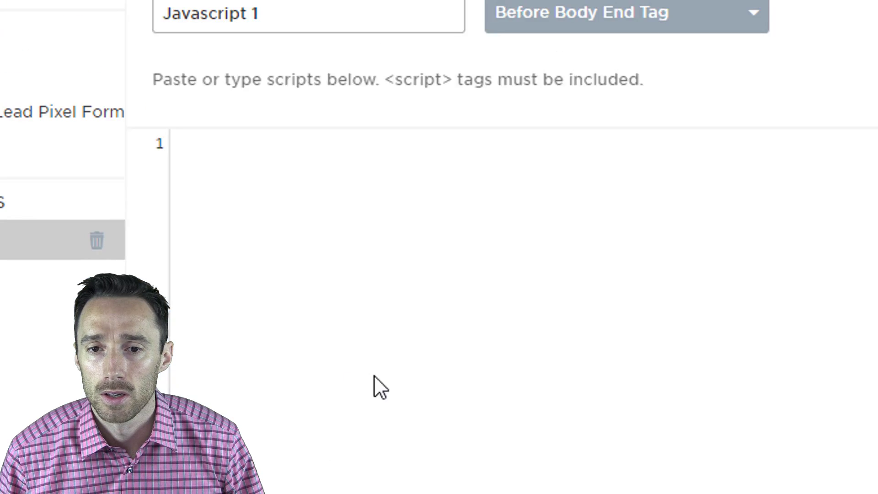
# Paste the GA code into the dialog's script, place it in the Head and rename it Google Analytics.
pyautogui.rightClick(422, 349)
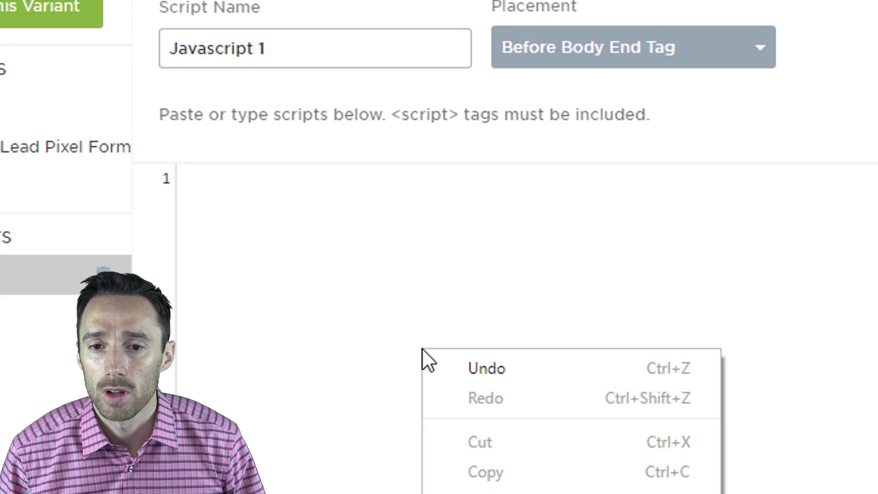
pyautogui.click(466, 491)
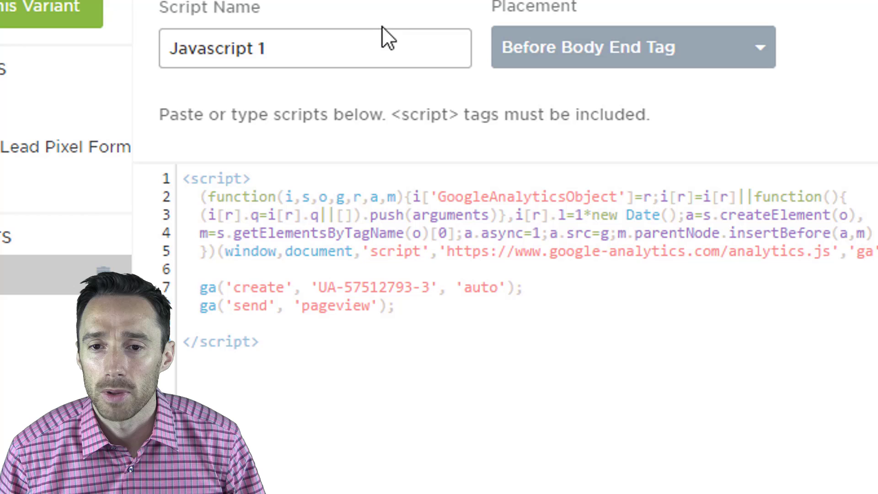
pyautogui.click(635, 41)
pyautogui.click(521, 167)
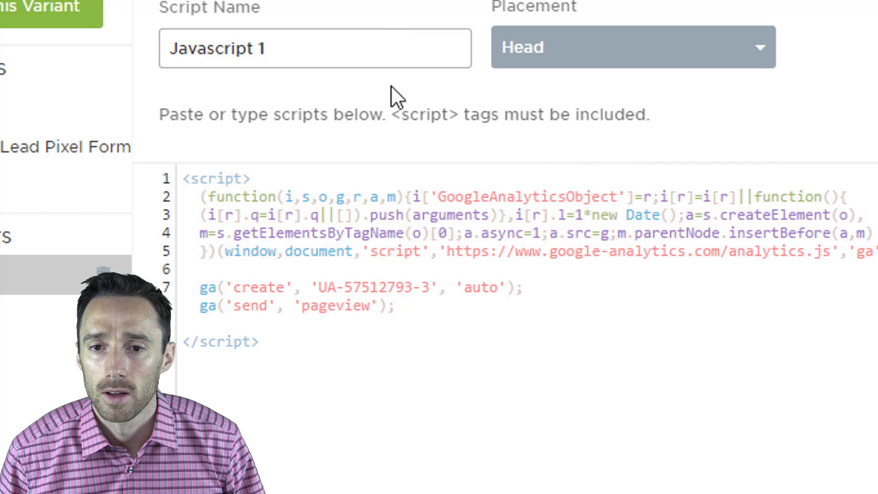
pyautogui.click(331, 55)
pyautogui.hotkey('ctrl', 'a')
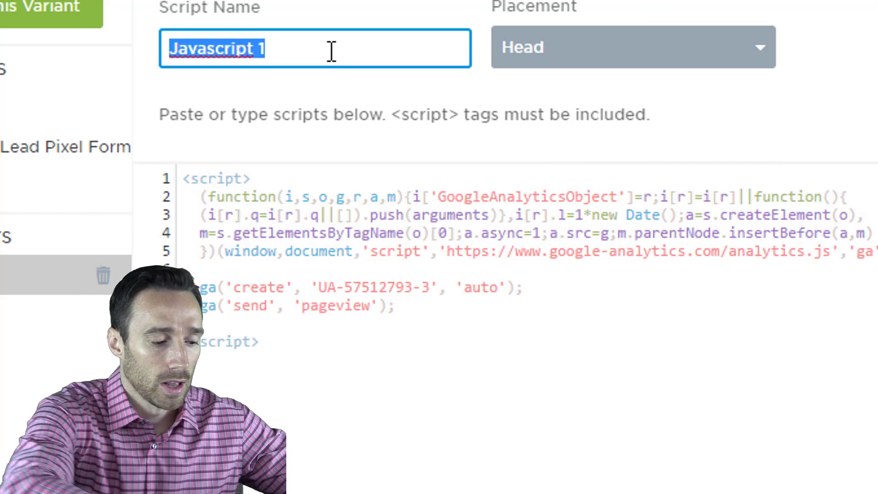
pyautogui.write('Google An')
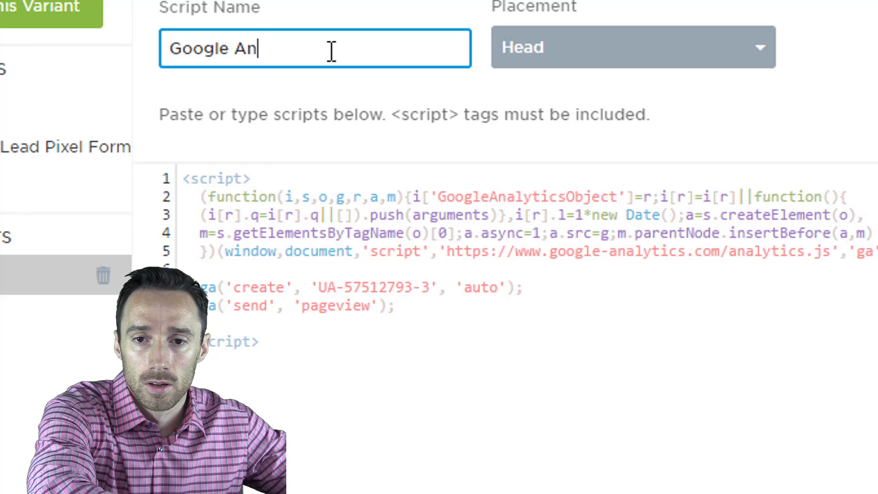
pyautogui.write('alyt')
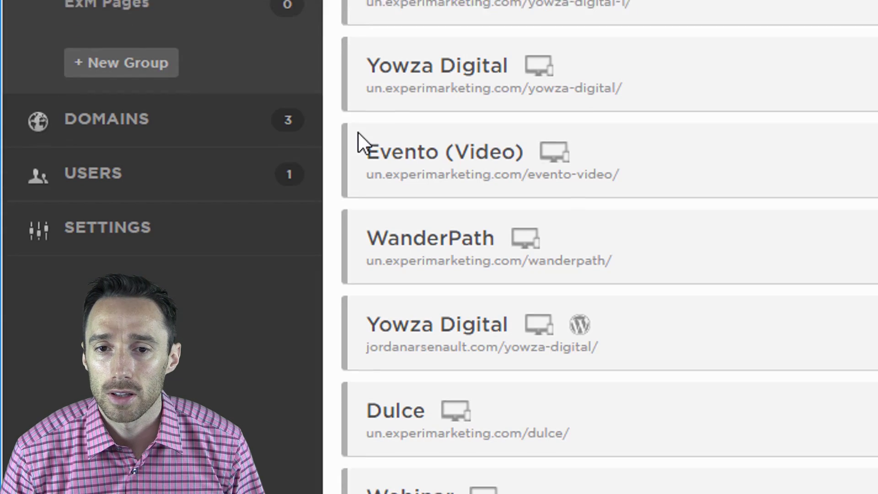
pyautogui.scroll(-1, 358, 131)
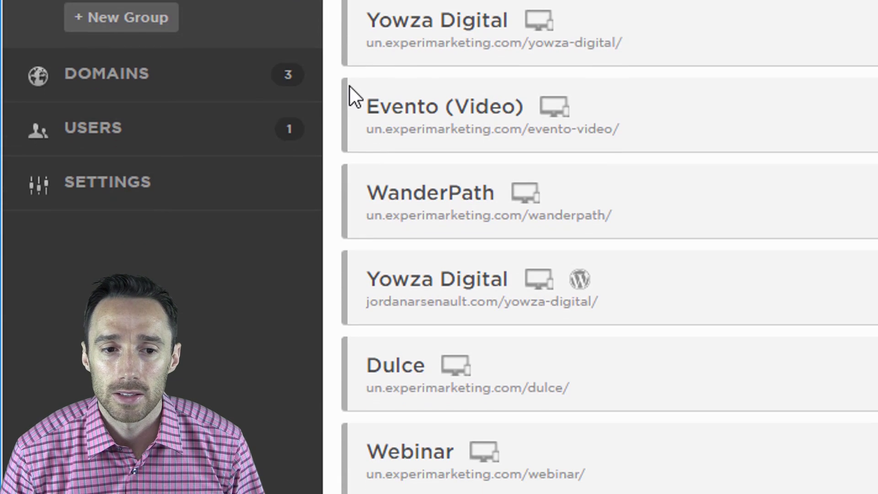
# Go to Settings > Script Manager from the dashboard.
pyautogui.click(170, 198)
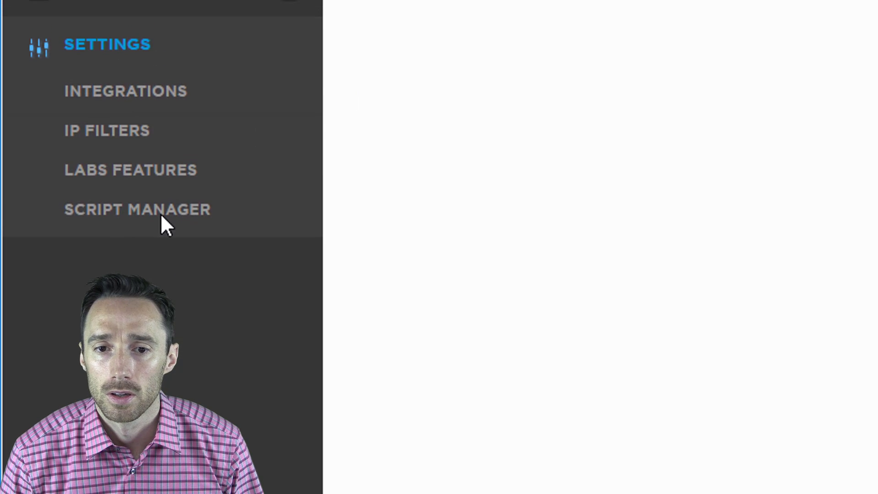
pyautogui.click(163, 219)
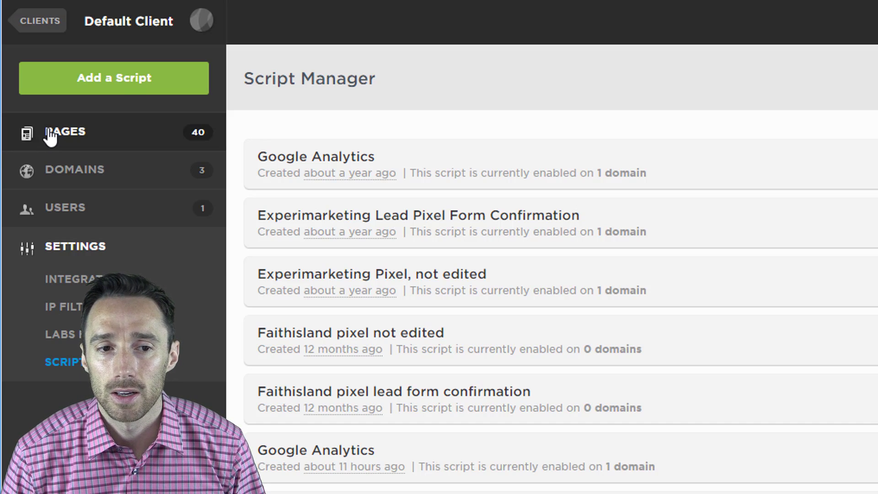
# Begin adding an account script and copy tracking ID UA-57512793-3 from Google Analytics.
pyautogui.click(173, 84)
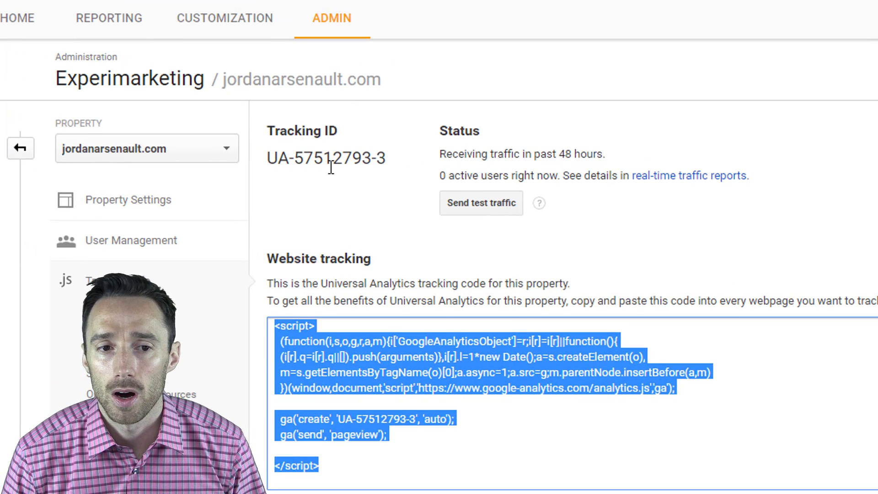
pyautogui.tripleClick(331, 161)
pyautogui.rightClick(331, 162)
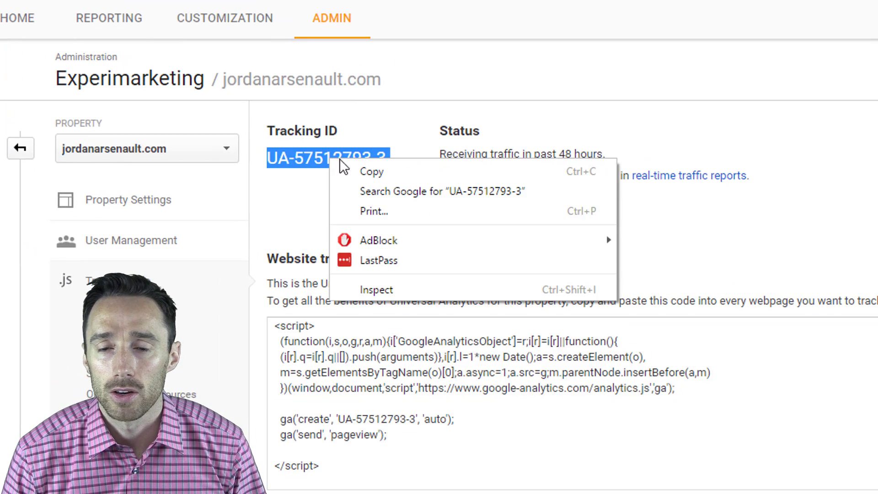
pyautogui.click(373, 171)
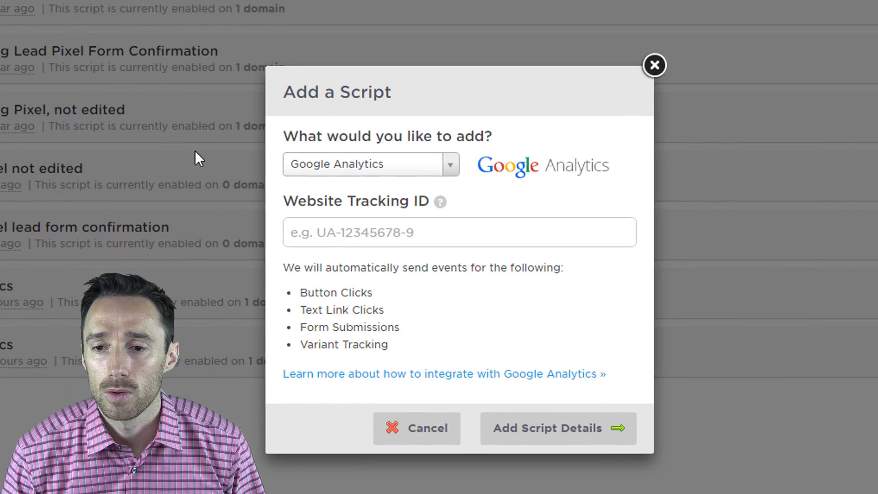
# Paste UA-57512793-3 as the Website Tracking ID, enable it on jordanarsenault.com, and save and publish.
pyautogui.click(317, 232)
pyautogui.rightClick(327, 242)
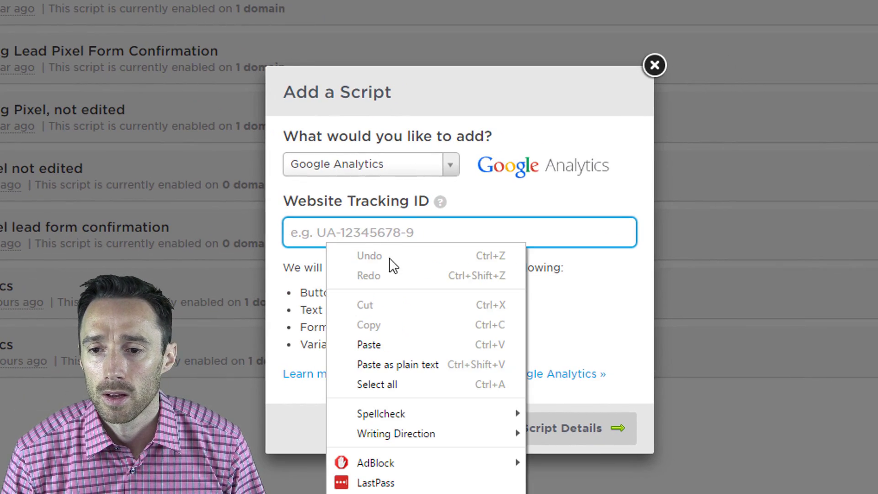
pyautogui.click(378, 341)
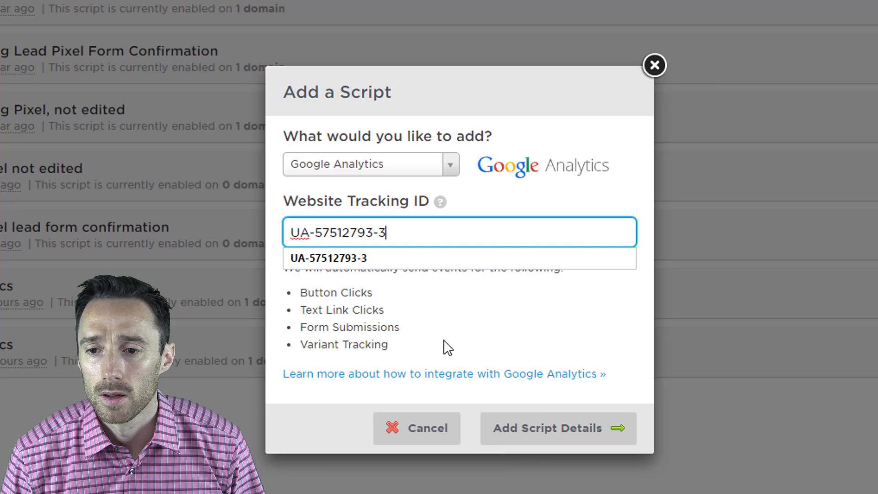
pyautogui.click(584, 433)
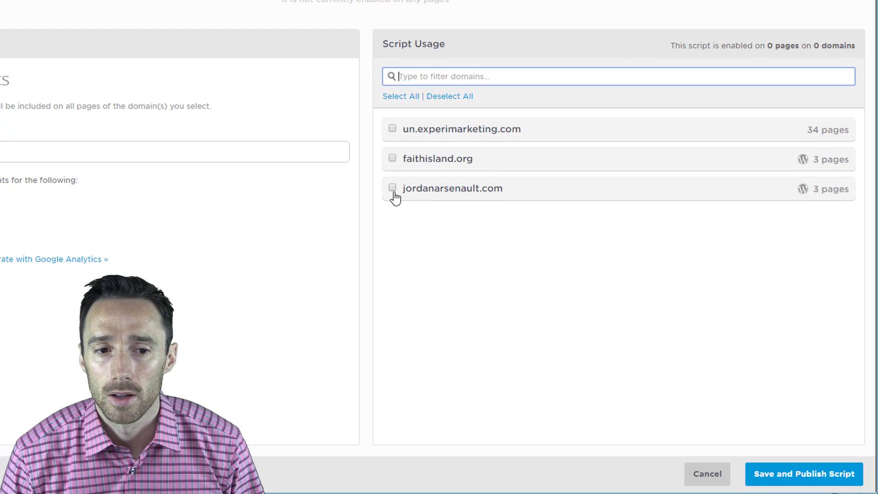
pyautogui.click(598, 257)
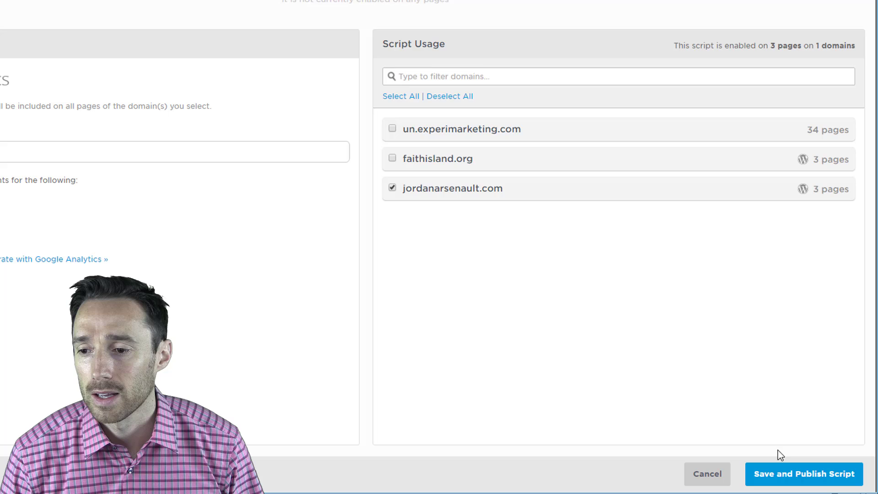
pyautogui.click(779, 473)
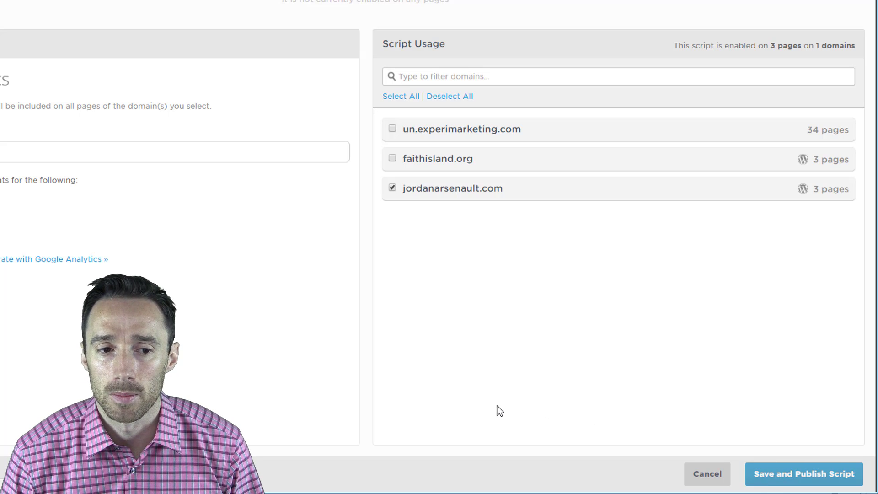